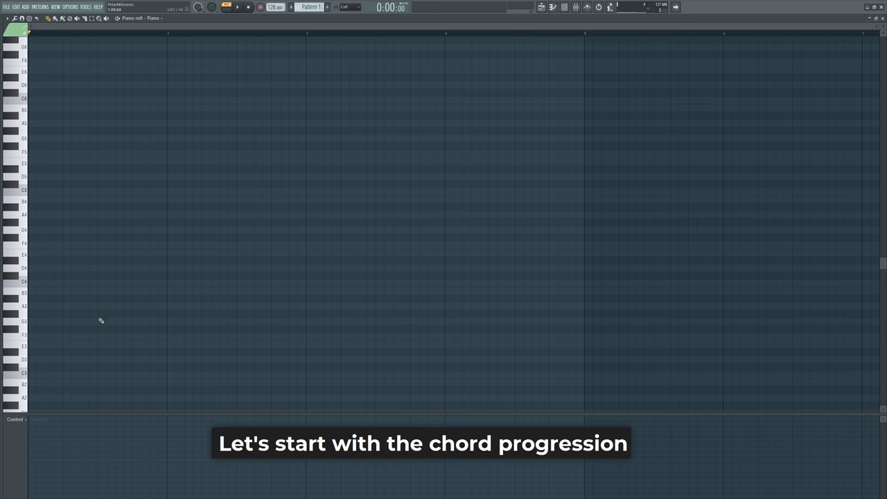
Start the piano pattern with a long A#3 bass note, directly followed by a G#3 bass note.
{"action": "left_click", "coordinate": [63, 323]}
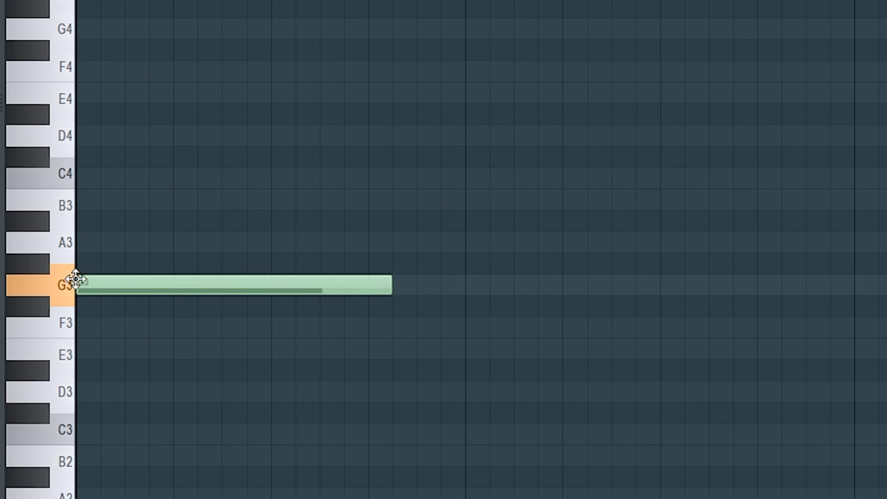
{"action": "left_click_drag", "start_coordinate": [75, 280], "coordinate": [69, 208]}
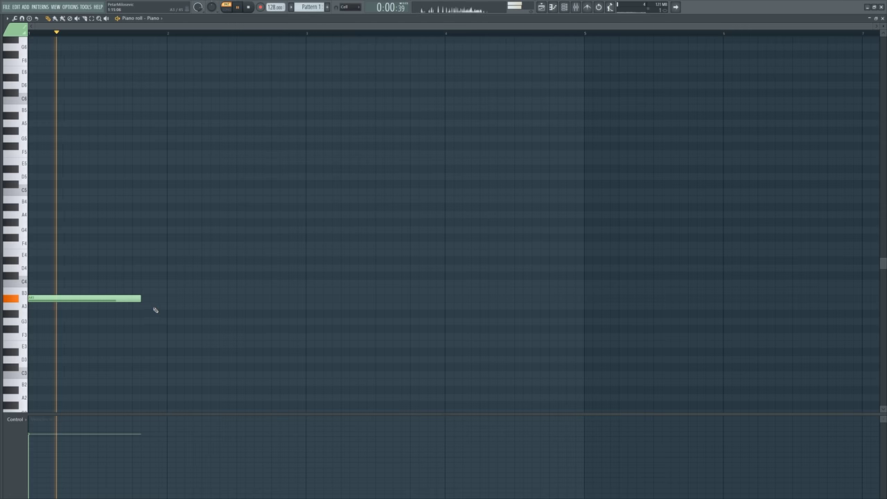
{"action": "left_click", "coordinate": [145, 305]}
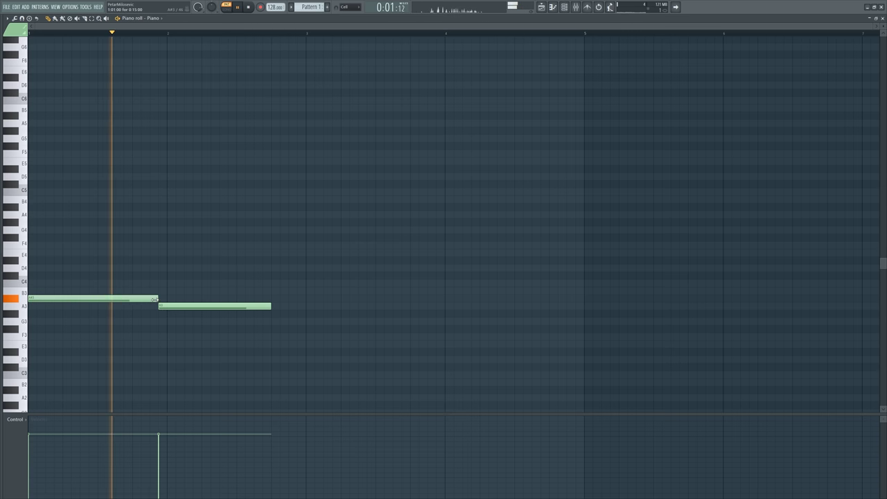
{"action": "left_click_drag", "start_coordinate": [174, 306], "coordinate": [173, 316]}
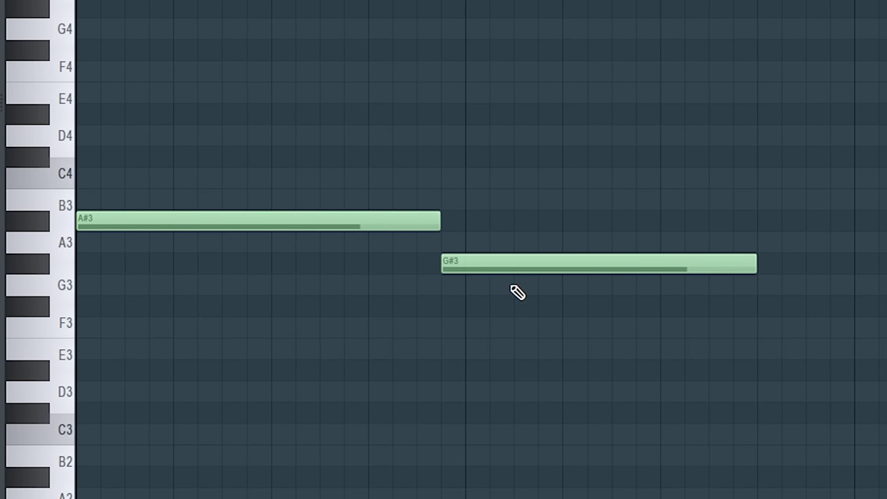
Stack G#4, C#5 and F5 chord notes above both the A#3 and the G#3 bass notes.
{"action": "left_click", "coordinate": [43, 242]}
{"action": "left_click", "coordinate": [42, 140]}
{"action": "left_click", "coordinate": [43, 185]}
{"action": "left_click", "coordinate": [239, 243]}
{"action": "left_click", "coordinate": [239, 185]}
{"action": "left_click", "coordinate": [239, 141]}
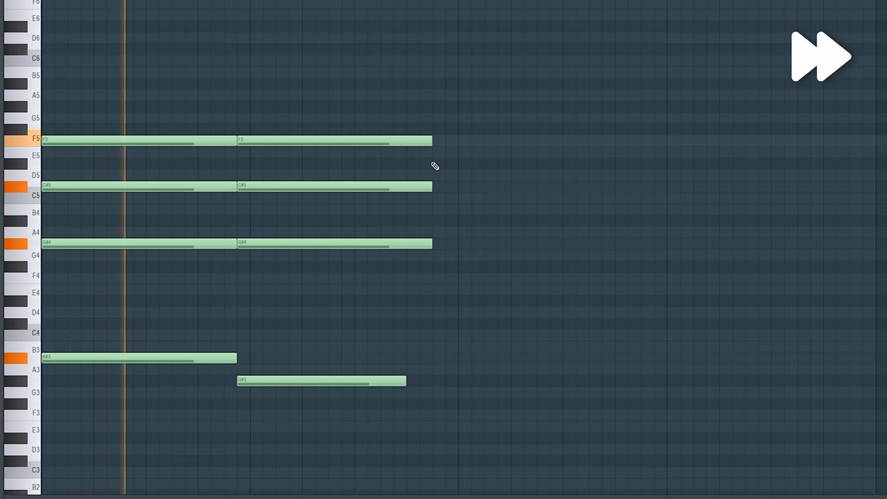
Lower the second chord's top note to D#5 and add a short G#4, C#5, F5 chord right after it.
{"action": "left_click_drag", "start_coordinate": [332, 141], "coordinate": [333, 164]}
{"action": "left_click", "coordinate": [408, 164]}
{"action": "left_click", "coordinate": [407, 185]}
{"action": "left_click", "coordinate": [407, 243]}
{"action": "left_click_drag", "start_coordinate": [485, 164], "coordinate": [485, 141]}
Add a chord at bar 3 with a D#3 bass note and G#4, A#4 and D#5 above it.
{"action": "scroll", "coordinate": [471, 291], "scroll_direction": "down", "scroll_amount": 3}
{"action": "left_click", "coordinate": [459, 333]}
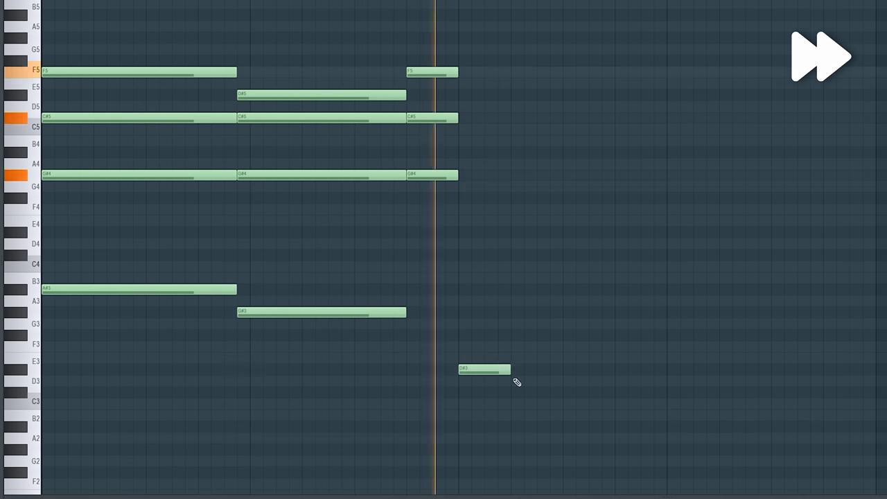
{"action": "left_click_drag", "start_coordinate": [510, 368], "coordinate": [627, 368]}
{"action": "scroll", "coordinate": [554, 311], "scroll_direction": "up", "scroll_amount": 4}
{"action": "scroll", "coordinate": [510, 212], "scroll_direction": "down", "scroll_amount": 2}
{"action": "left_click", "coordinate": [459, 242]}
{"action": "left_click", "coordinate": [459, 196]}
{"action": "left_click_drag", "start_coordinate": [475, 242], "coordinate": [475, 230]}
Complete the progression with a short F3, G#4, C5, F5 chord and a long F#3, A#4, C#5, F5 chord.
{"action": "scroll", "coordinate": [679, 359], "scroll_direction": "down", "scroll_amount": 5}
{"action": "left_click", "coordinate": [678, 359]}
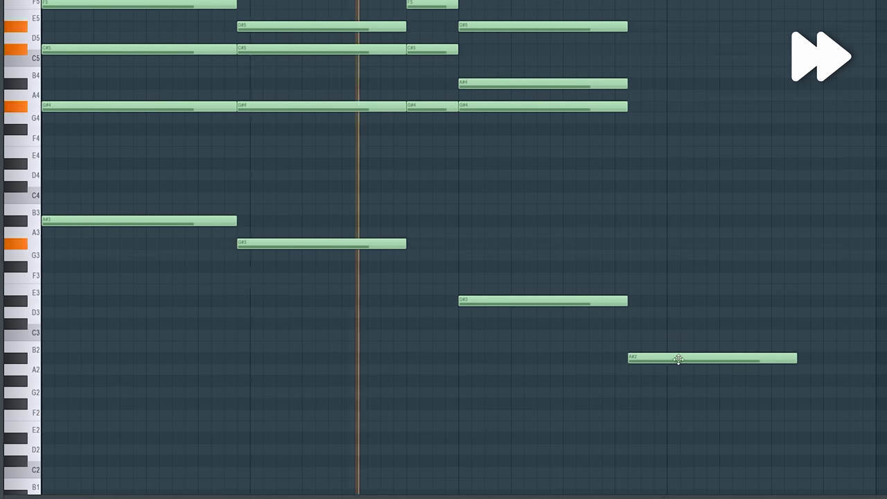
{"action": "left_click_drag", "start_coordinate": [678, 359], "coordinate": [665, 347]}
{"action": "scroll", "coordinate": [665, 278], "scroll_direction": "up", "scroll_amount": 3}
{"action": "scroll", "coordinate": [665, 312], "scroll_direction": "up", "scroll_amount": 2}
{"action": "left_click", "coordinate": [609, 163]}
{"action": "left_click", "coordinate": [651, 370]}
{"action": "key", "text": "ctrl+v"}
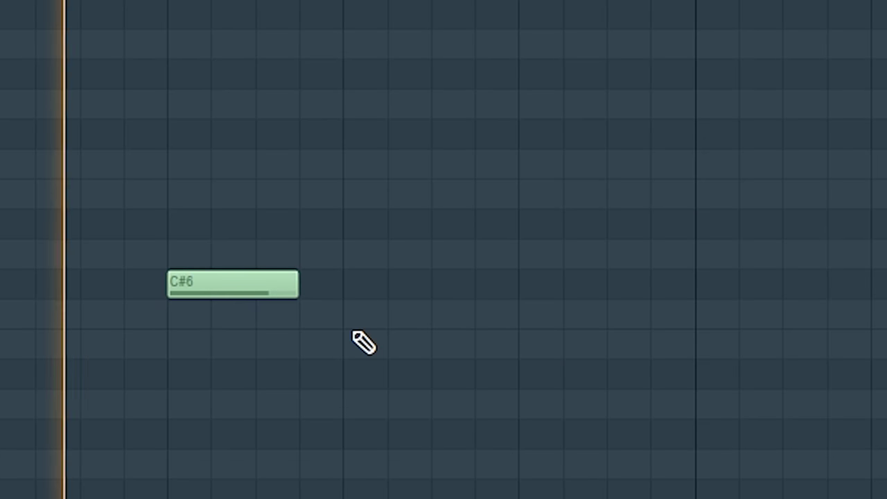
Continue the melody above the first chord with a second C#6, an F6 and a C6 note.
{"action": "left_click", "coordinate": [355, 284]}
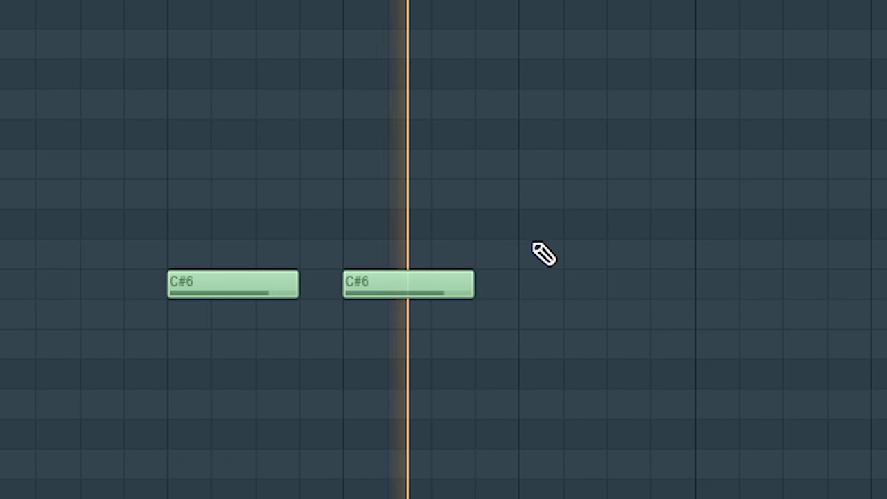
{"action": "left_click", "coordinate": [525, 224]}
{"action": "left_click_drag", "start_coordinate": [529, 204], "coordinate": [531, 177]}
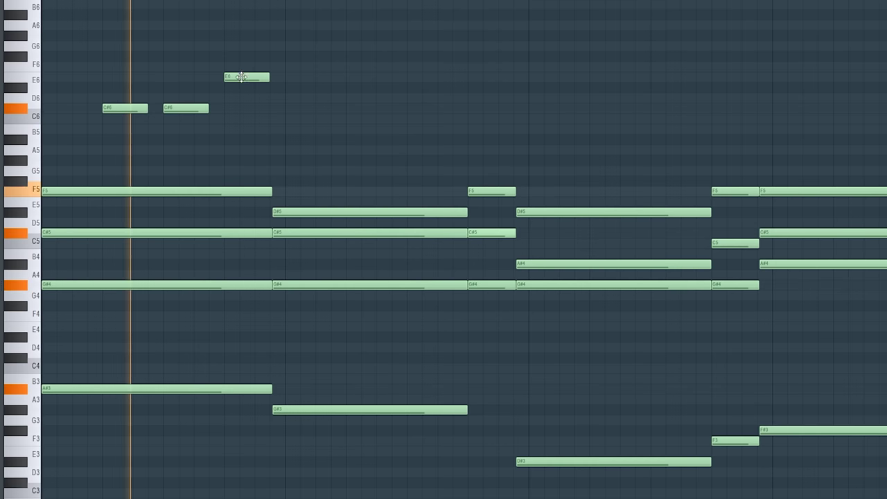
{"action": "left_click", "coordinate": [277, 130]}
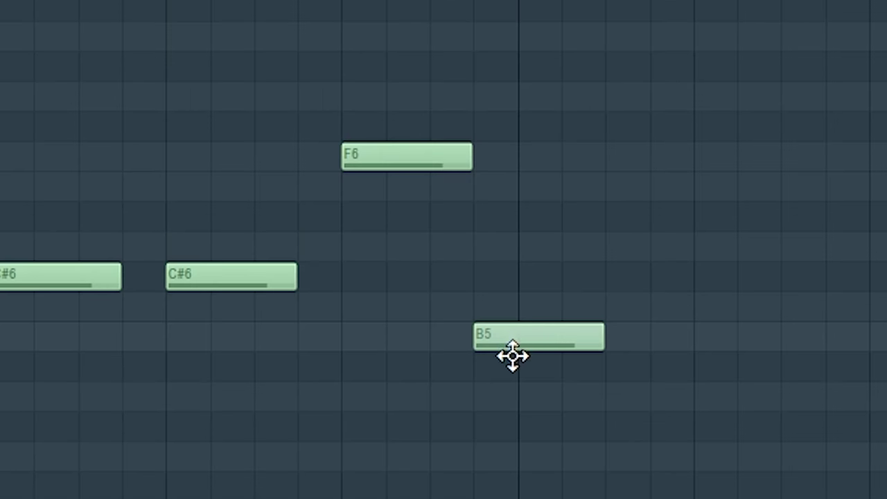
{"action": "left_click_drag", "start_coordinate": [283, 133], "coordinate": [282, 115]}
Move the F6 melody note into the second C#6's place and follow it with A#5, C#6 and C6.
{"action": "key", "text": "space"}
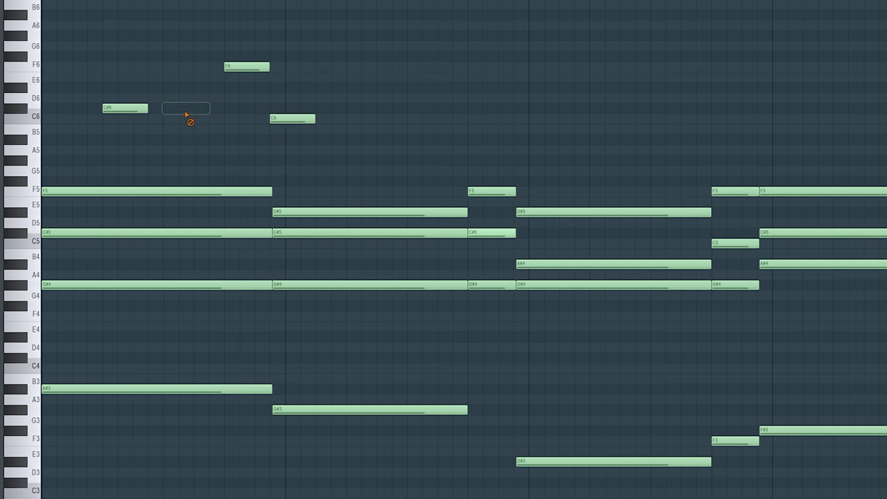
{"action": "left_click_drag", "start_coordinate": [234, 66], "coordinate": [177, 67]}
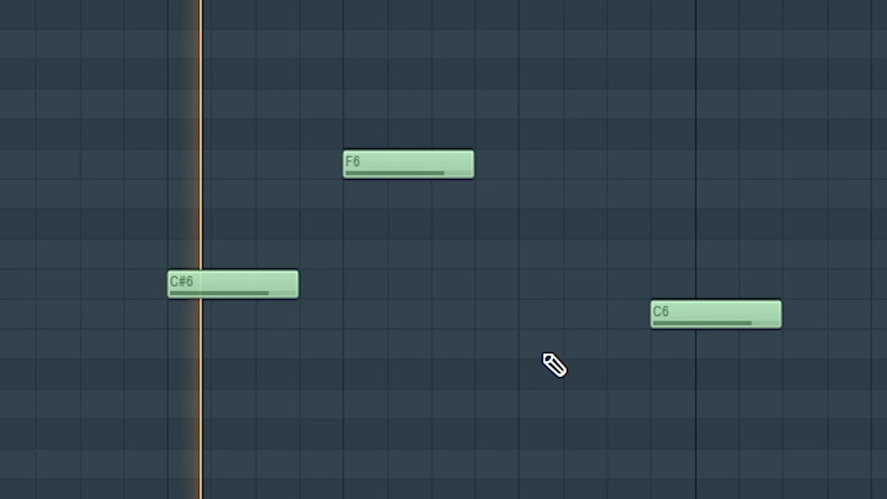
{"action": "left_click_drag", "start_coordinate": [697, 320], "coordinate": [576, 382]}
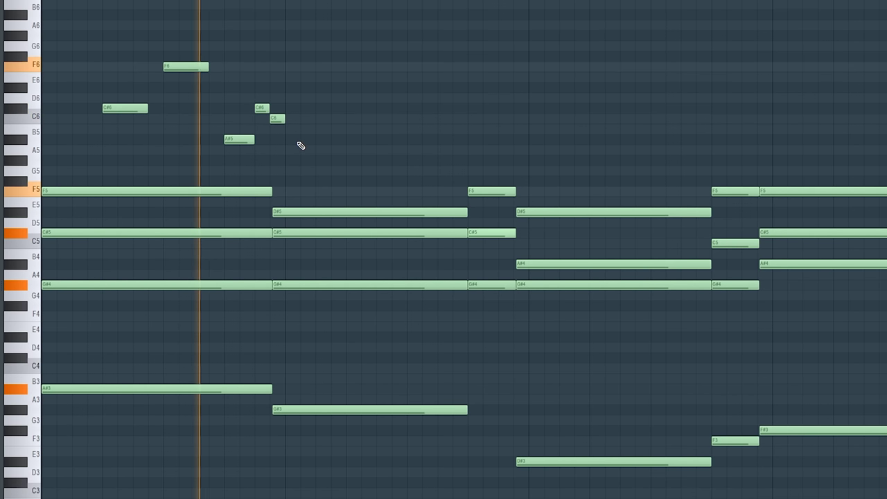
Write the second bar of the melody with the notes C6, C6, G#5, C6, C#6 and A#5.
{"action": "left_click", "coordinate": [346, 118]}
{"action": "left_click", "coordinate": [406, 117]}
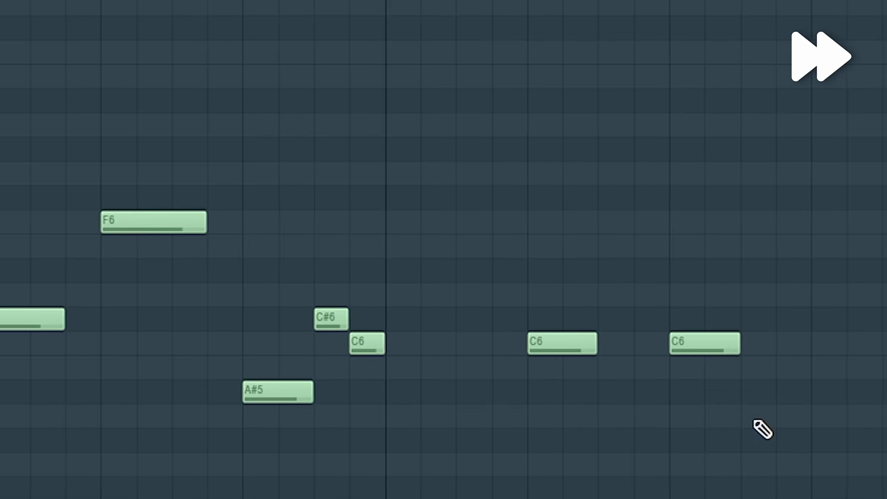
{"action": "left_click", "coordinate": [437, 160]}
{"action": "left_click", "coordinate": [466, 118]}
{"action": "left_click", "coordinate": [495, 108]}
{"action": "left_click", "coordinate": [509, 140]}
Extend the melody into the third bar with short A#5, G#5 and F#6 notes.
{"action": "left_click", "coordinate": [584, 139]}
{"action": "left_click", "coordinate": [614, 160]}
{"action": "left_click", "coordinate": [769, 196]}
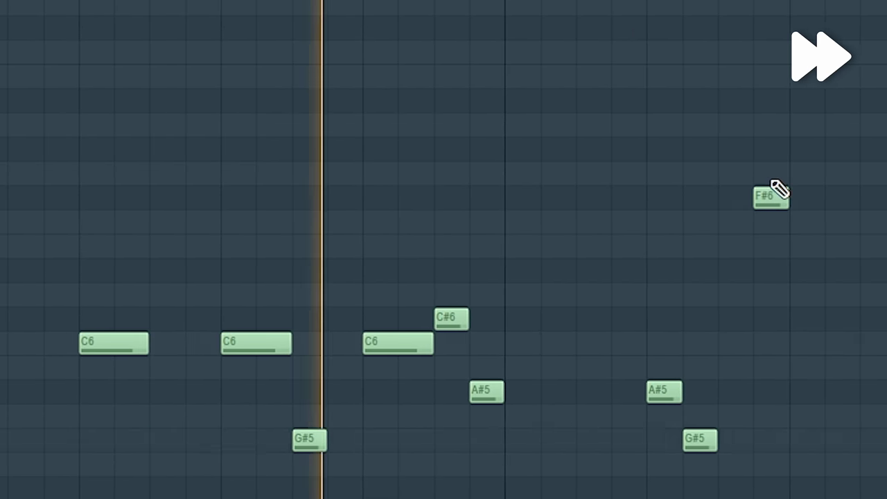
{"action": "left_click", "coordinate": [658, 173]}
{"action": "left_click", "coordinate": [717, 146]}
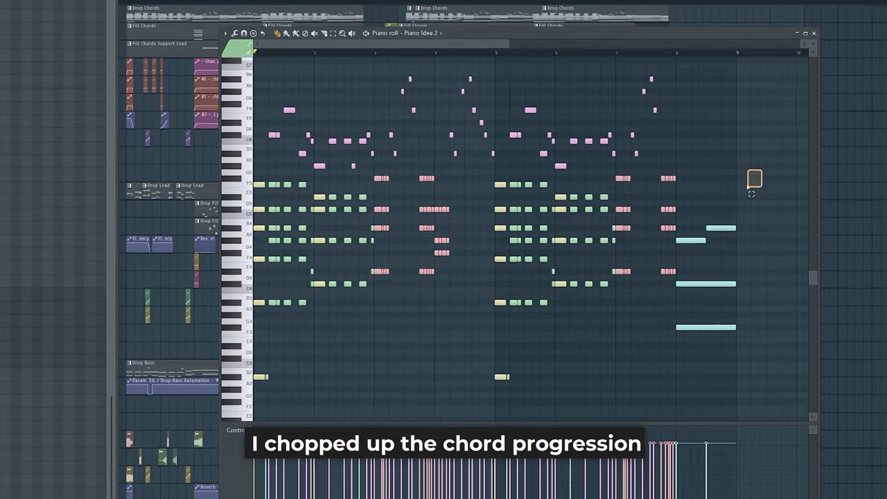
Box-select the chopped chord and melody notes in the Piano Idea 2 piano roll.
{"action": "left_click_drag", "start_coordinate": [754, 178], "coordinate": [50, 495]}
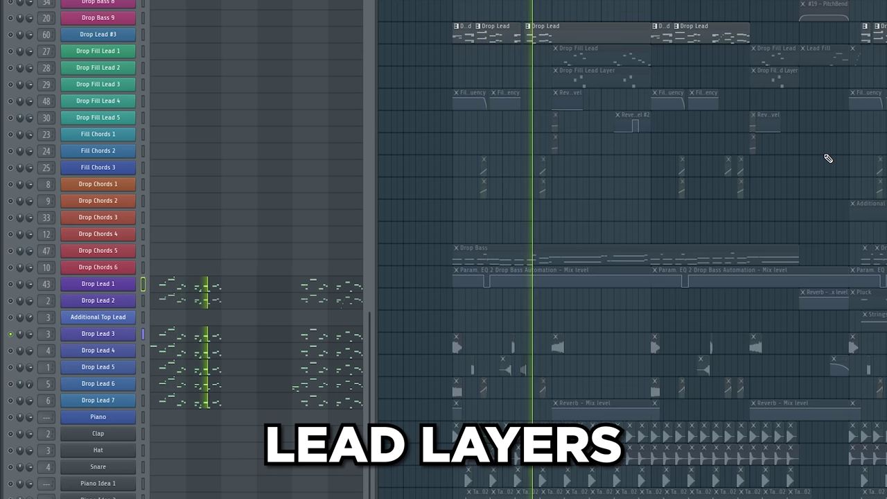
Play back the individually soloed Drop Lead layers and Drop Fill Lead layers to hear each sound.
{"action": "key", "text": "space"}
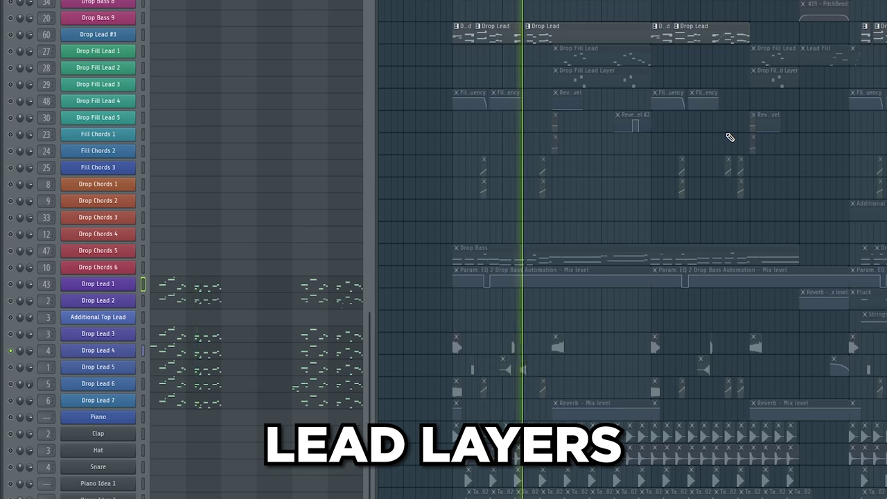
{"action": "key", "text": "space"}
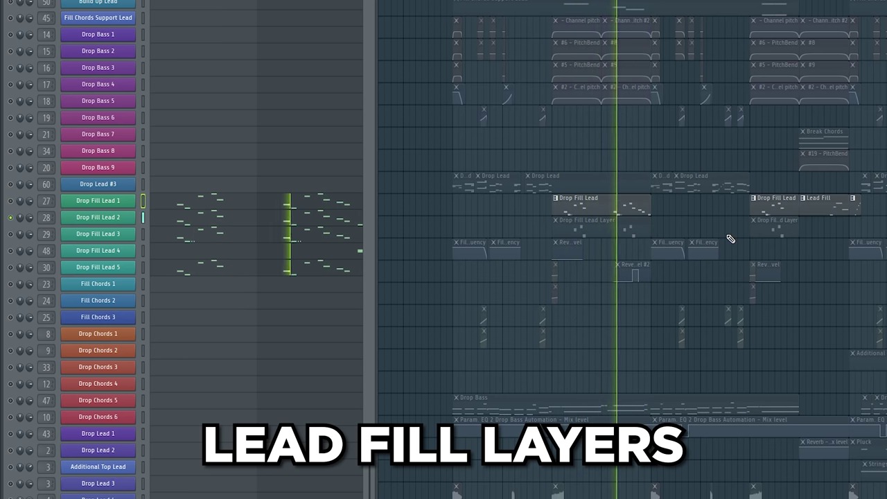
{"action": "key", "text": "space"}
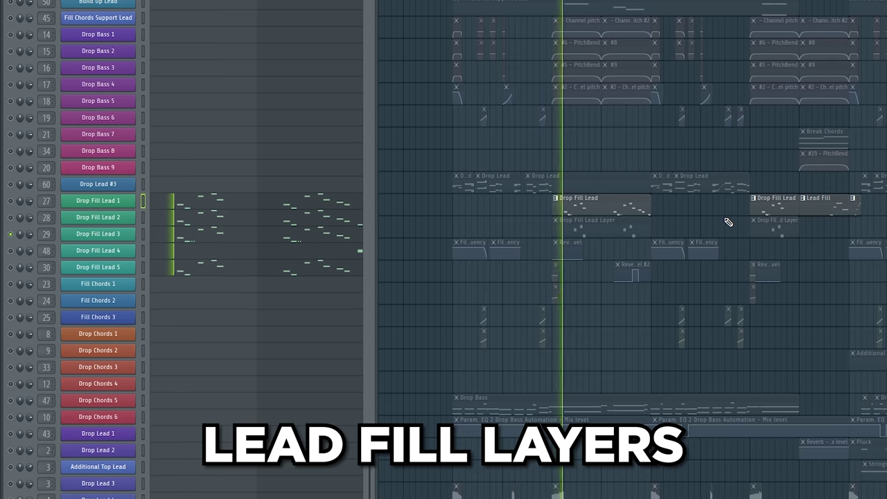